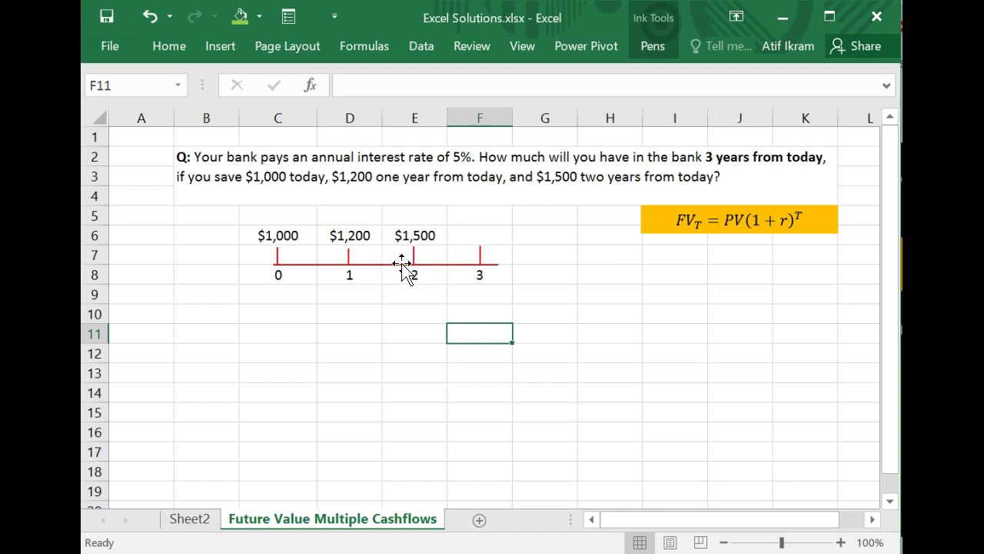
- Calculate the future value of the $1,000 deposit in cell F10 with =fv(0.05,3,,-1000)
left_click(463, 250)
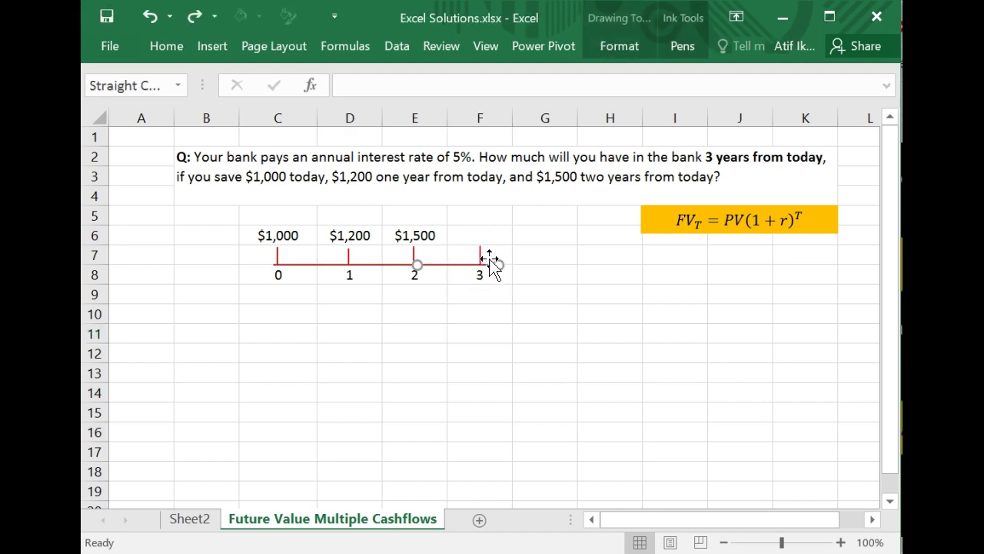
left_click(480, 312)
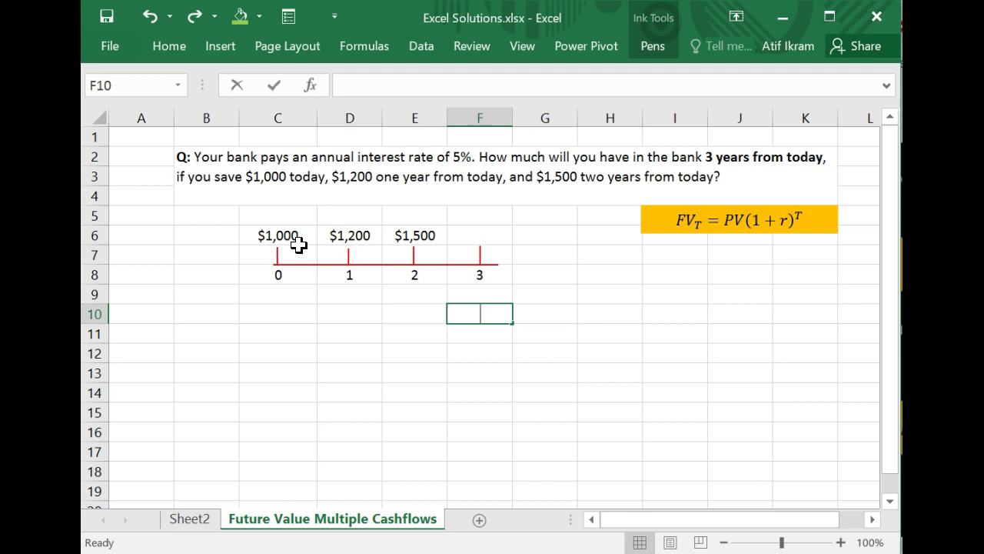
type("=fv(")
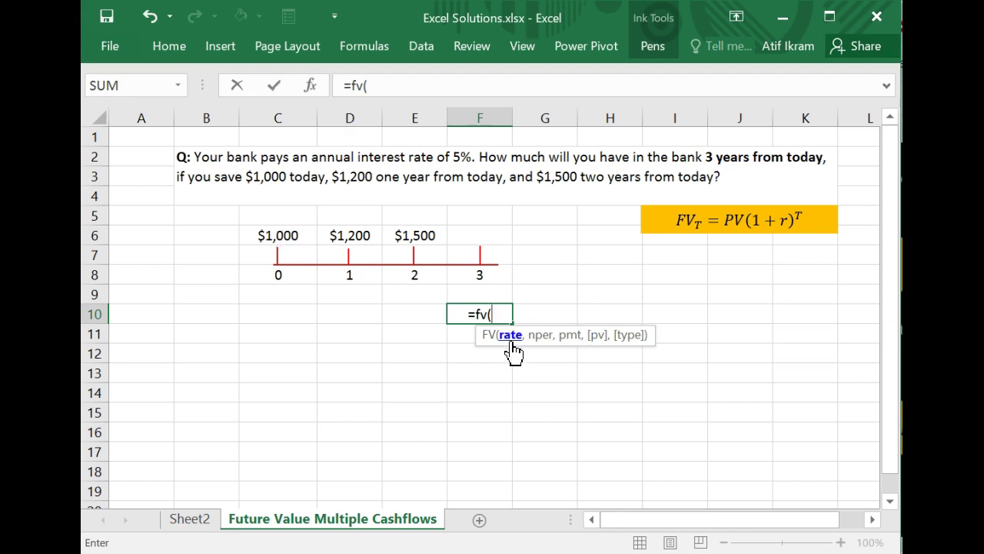
type("0.05")
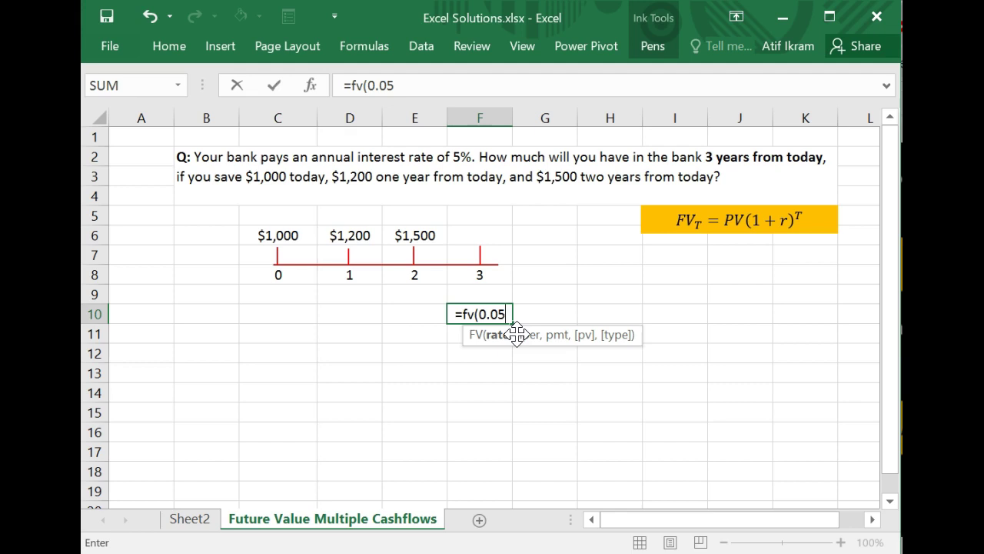
type(",")
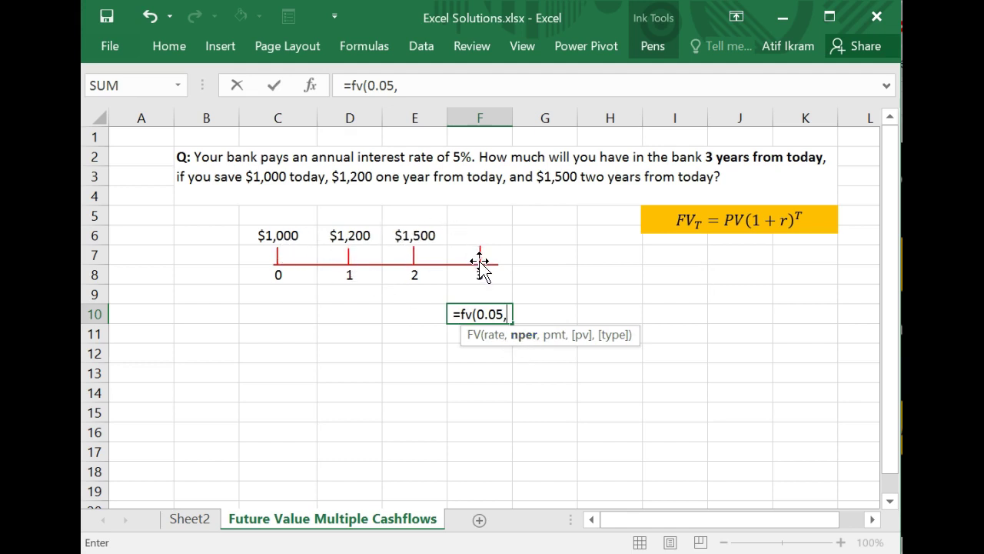
type("3")
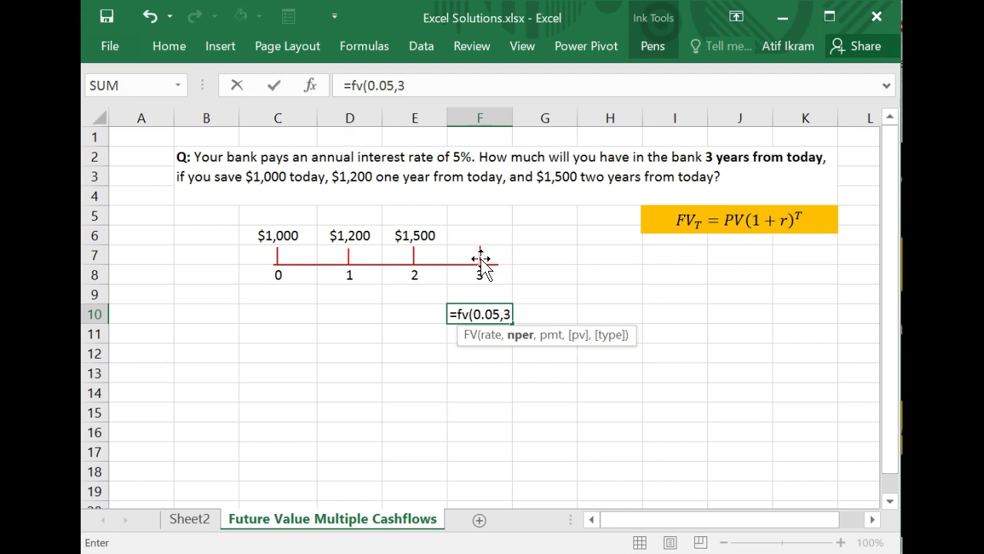
type(",")
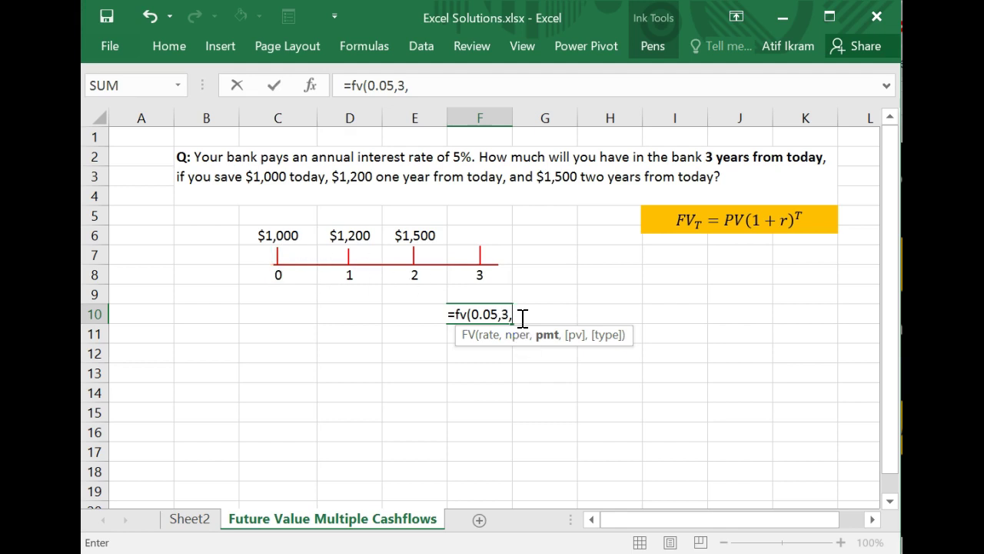
type(",")
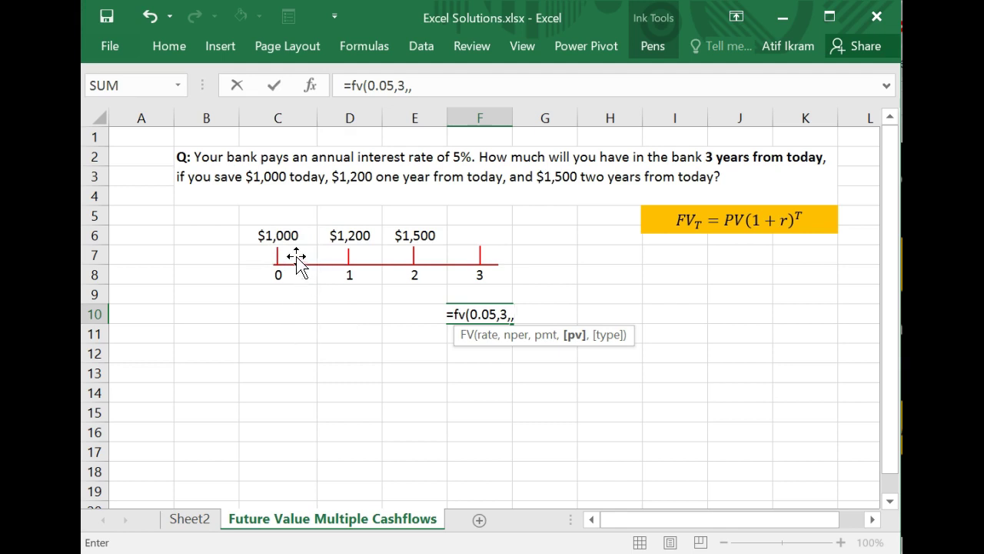
type("-")
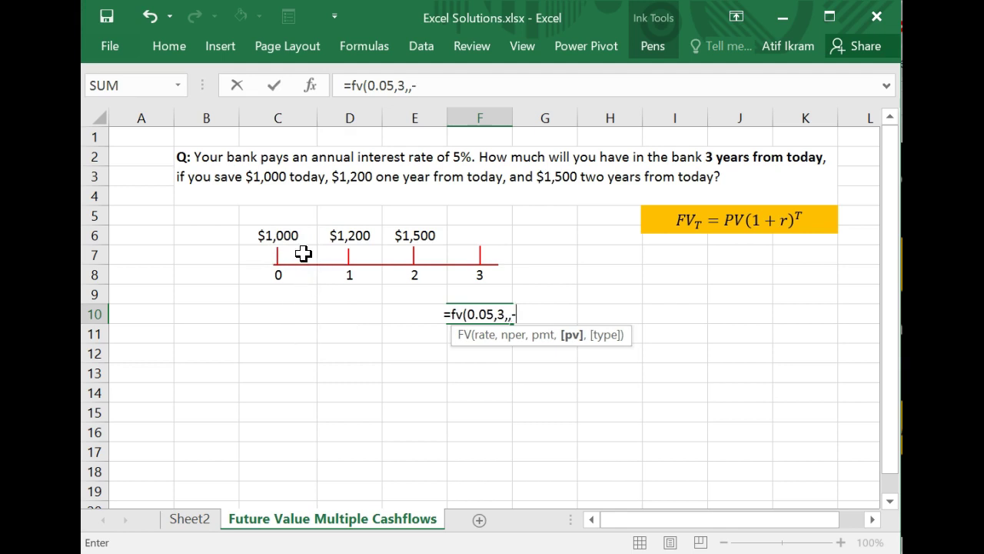
type("1000")
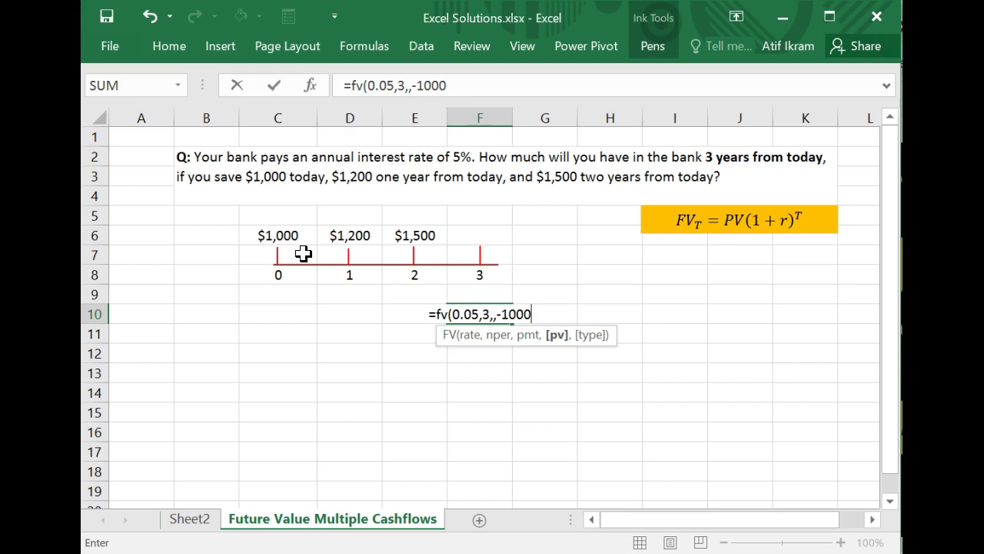
type(")")
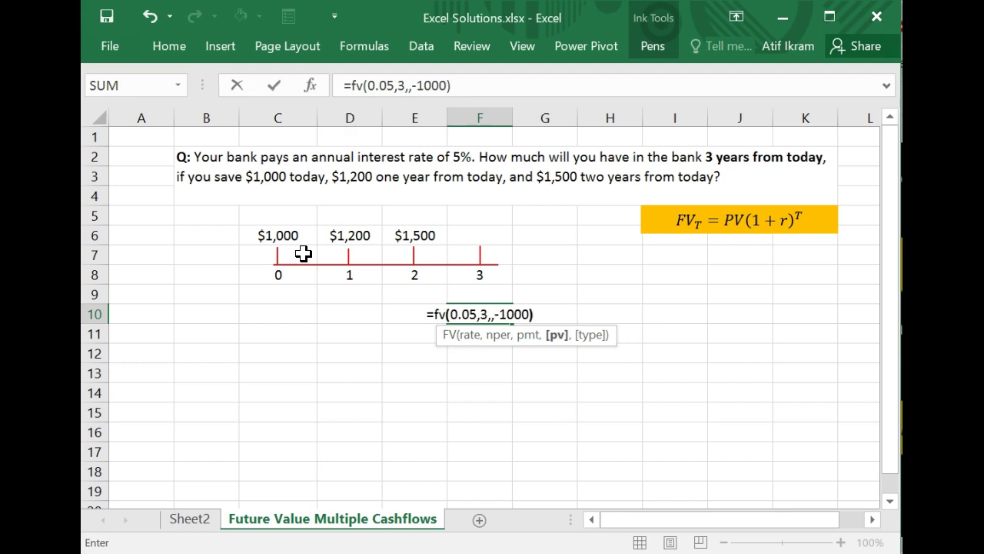
key("Return")
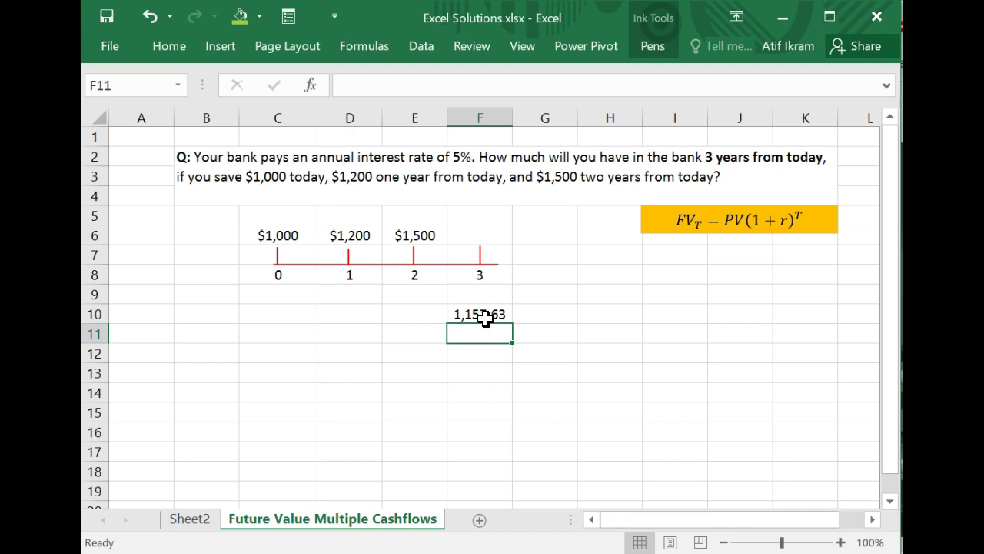
- Calculate the future value of the $1,200 deposit in cell F11 with =fv(0.05,2,,-1200)
type("=")
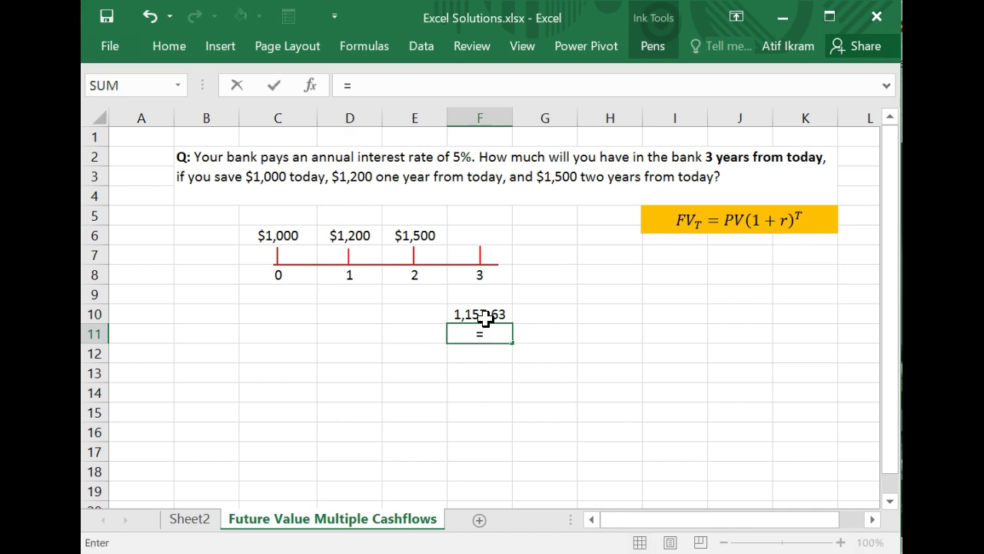
type("fv(")
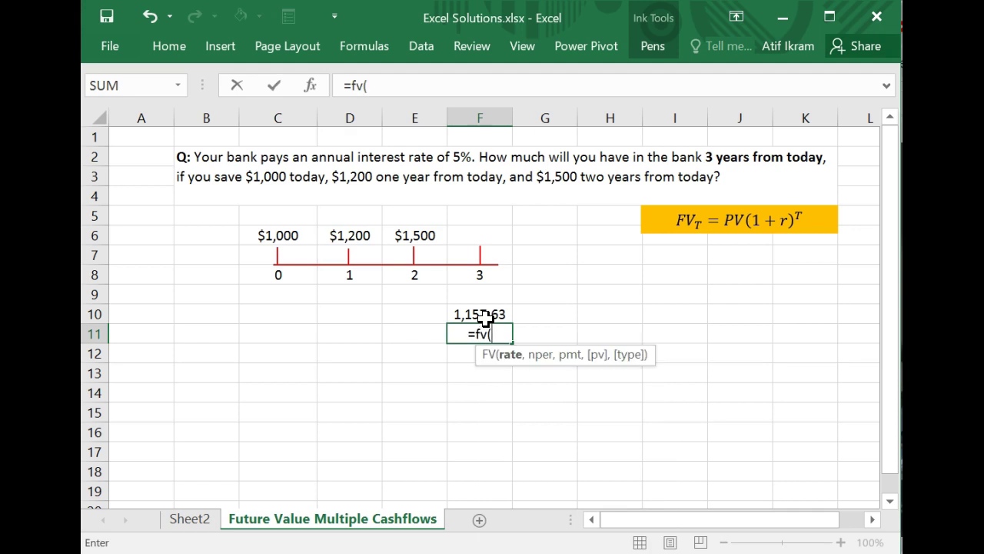
type("0.0")
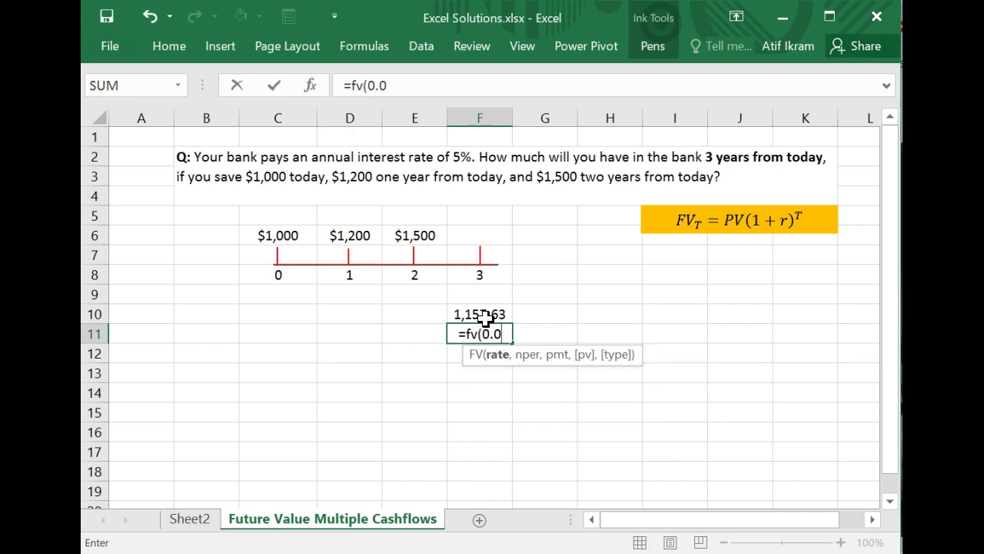
type("5,")
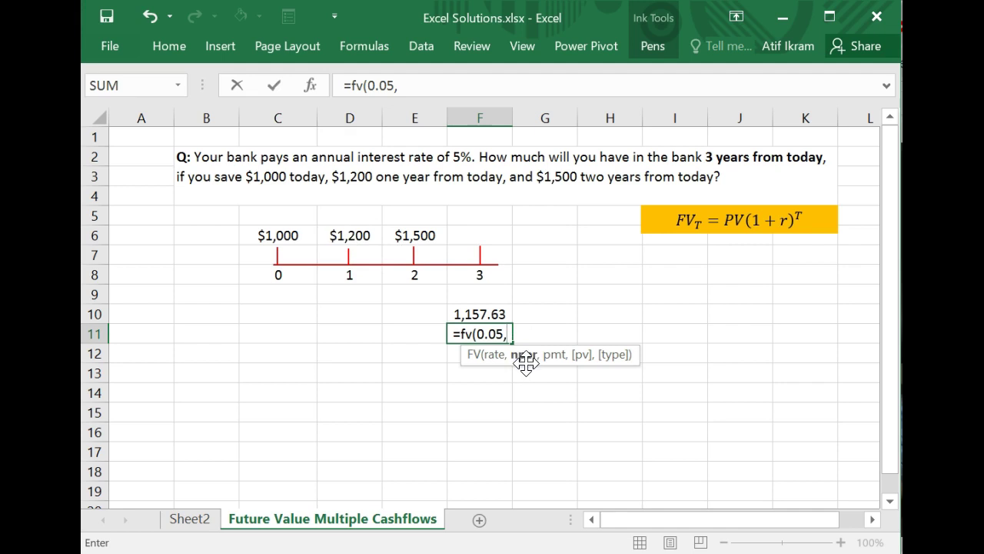
type("2")
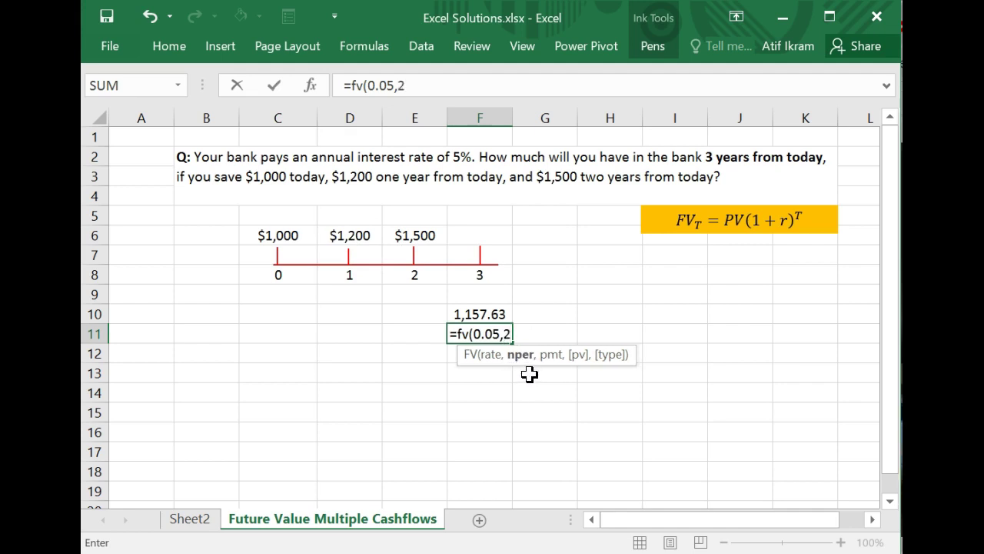
type(",")
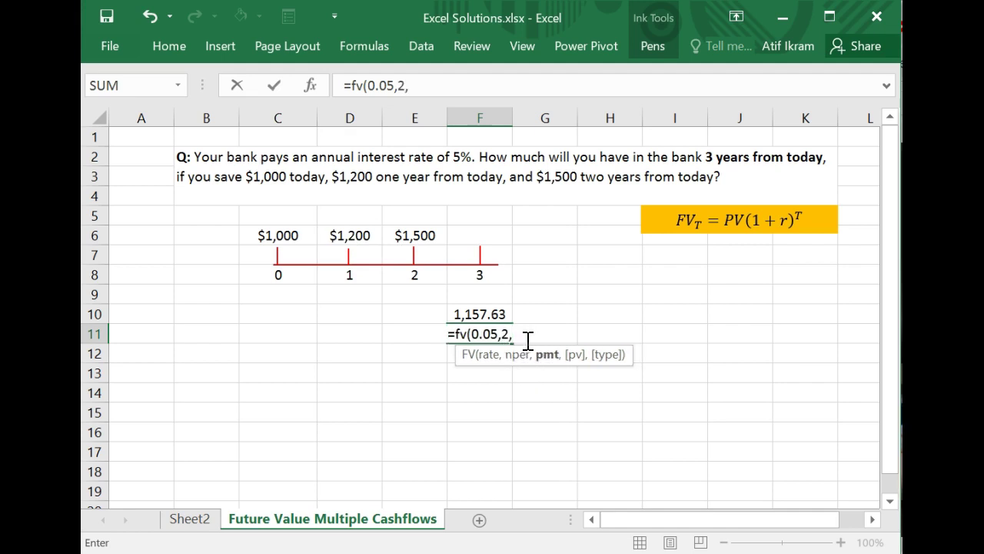
type(",")
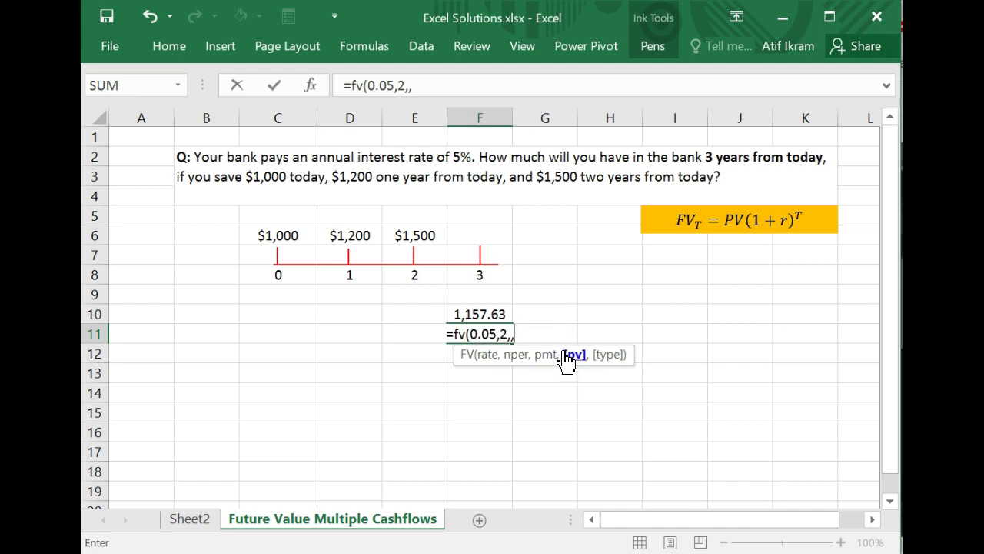
type("-1200")
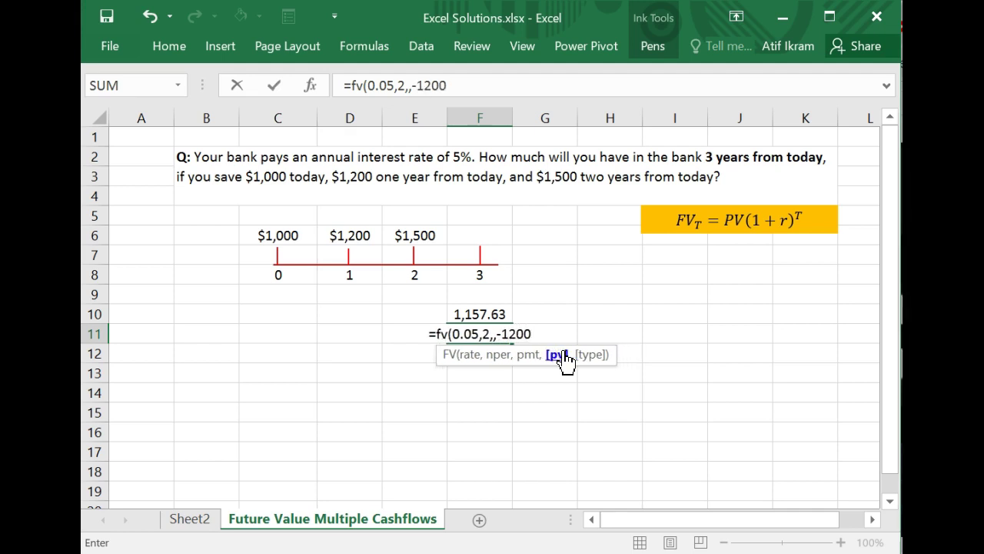
type(")")
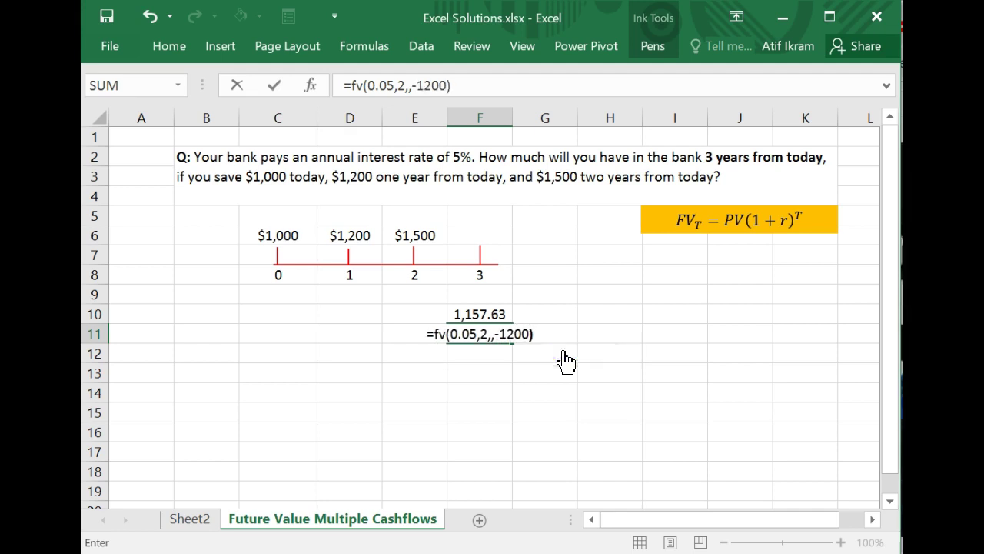
key("Return")
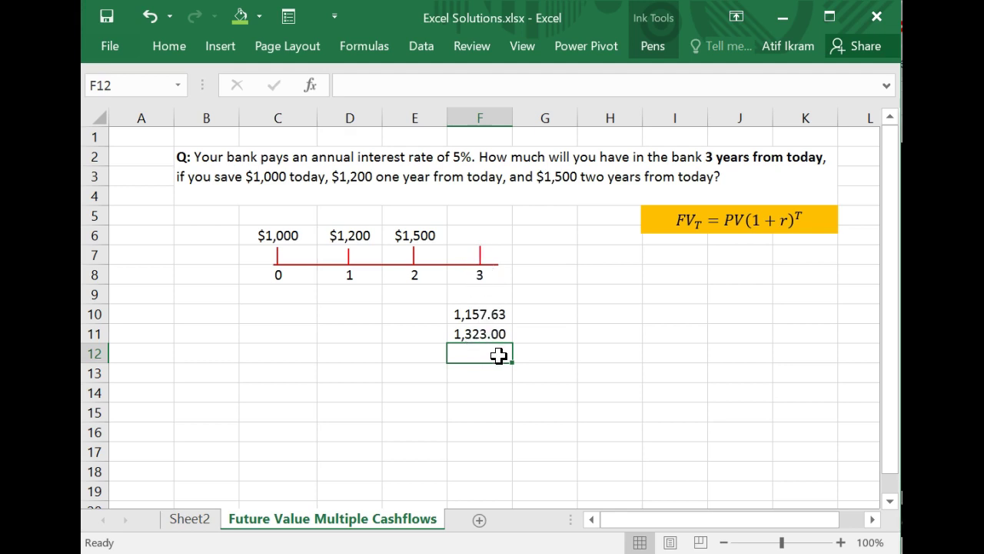
- Calculate the future value of the $1,500 deposit in cell F12 with =fv(0.05,1,,-1500)
type("=")
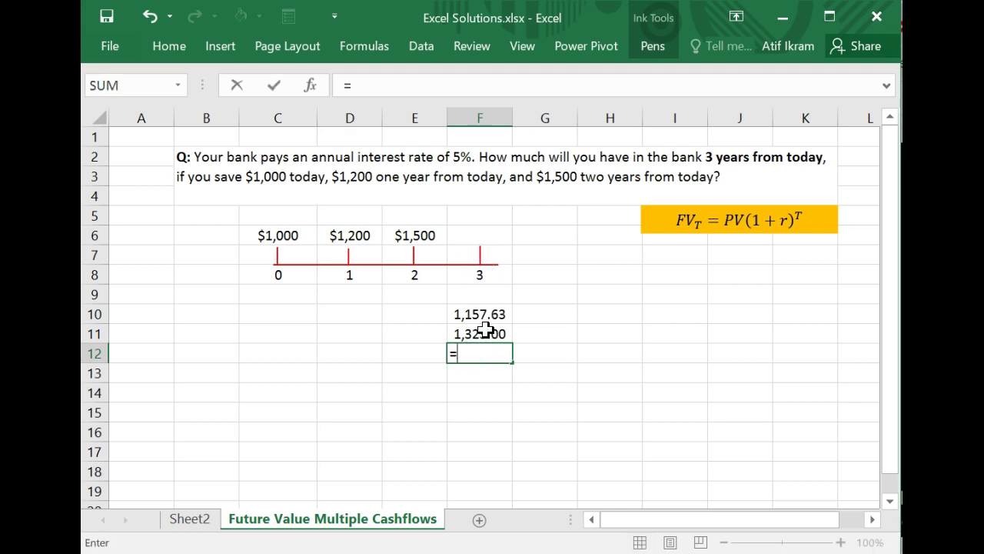
type("fv(")
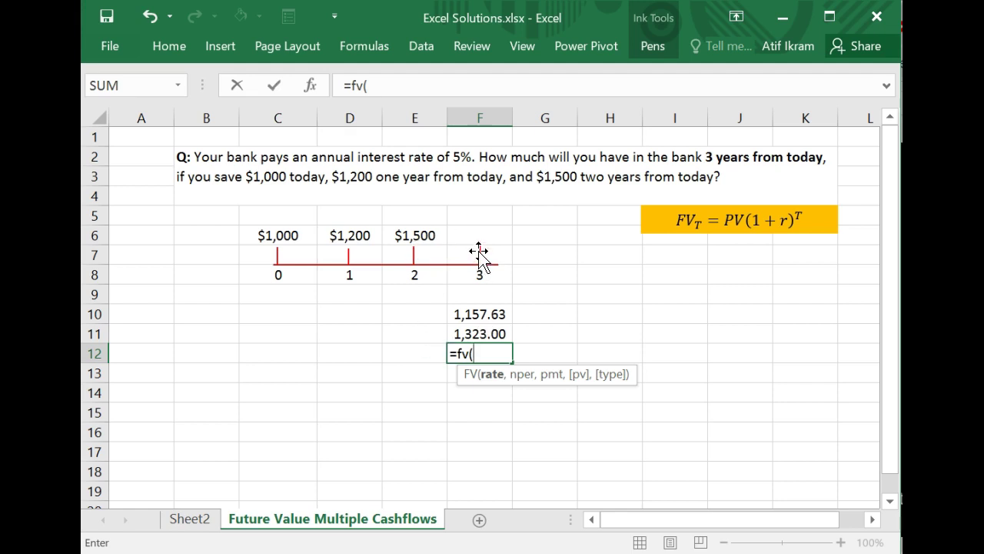
type("0.05,1")
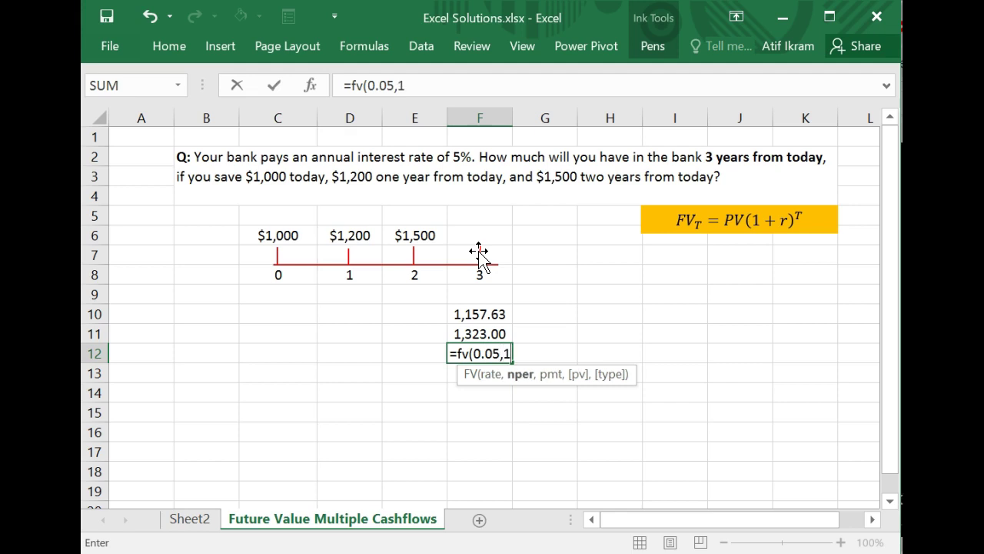
type(",,")
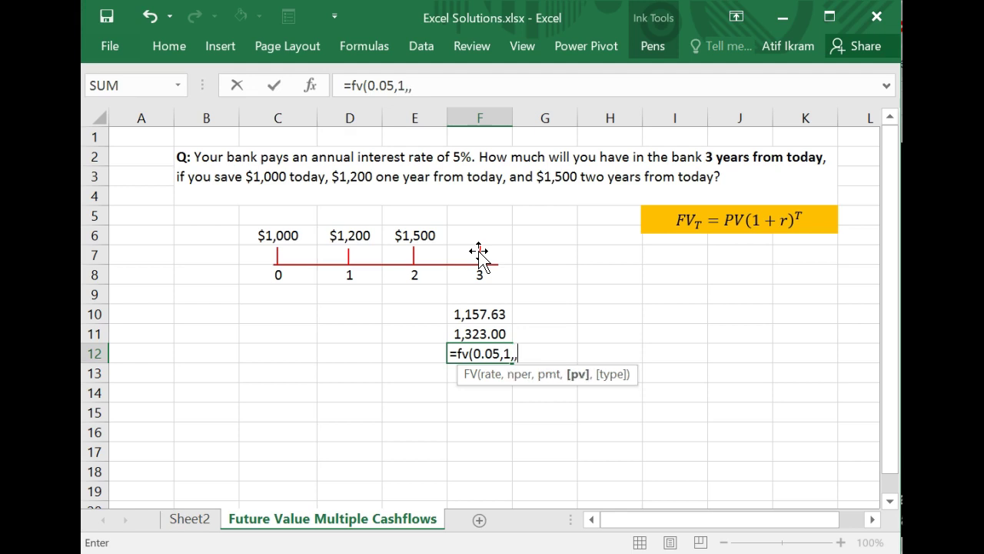
type("-1500")
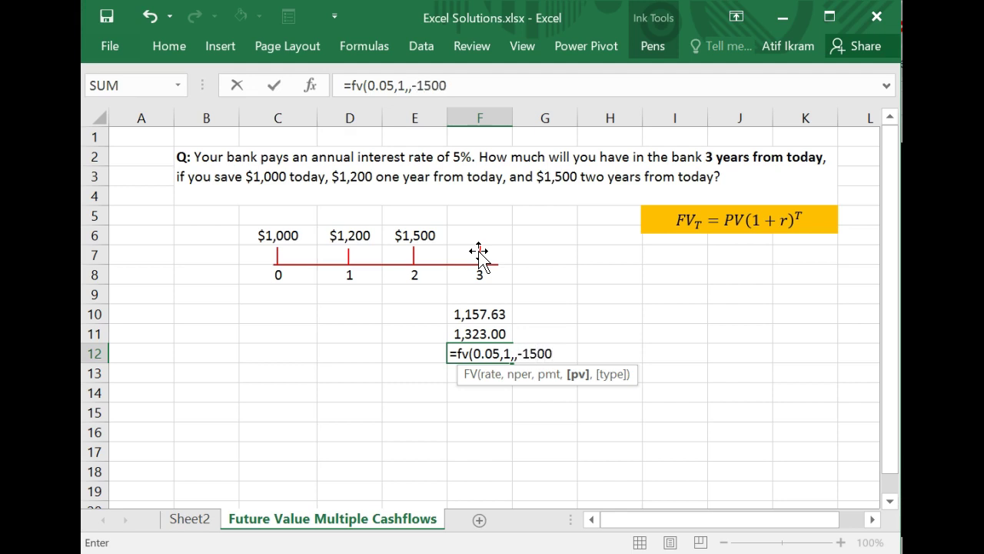
type(")")
key("Return")
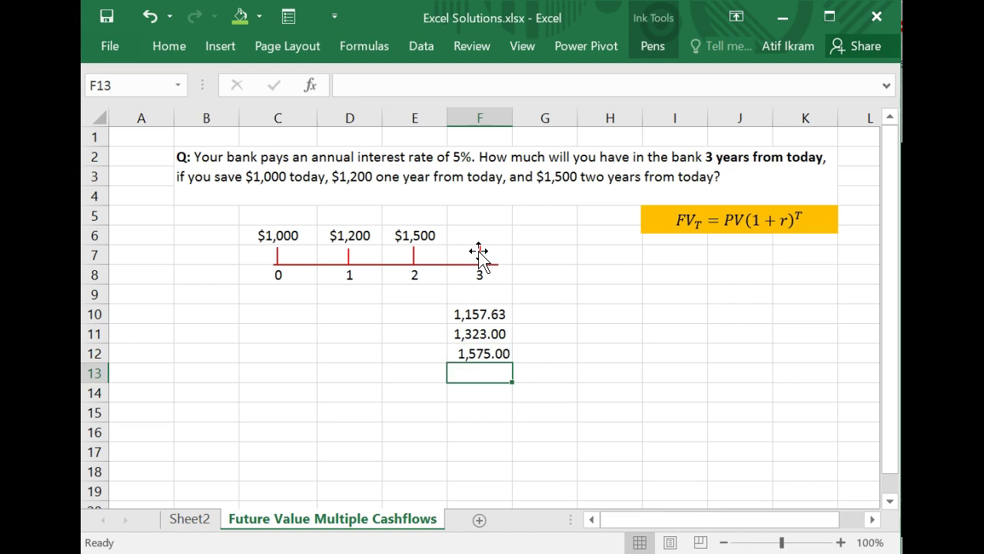
- Add up the three future values in cell F13 with a SUM of F10:F12
type("=sum")
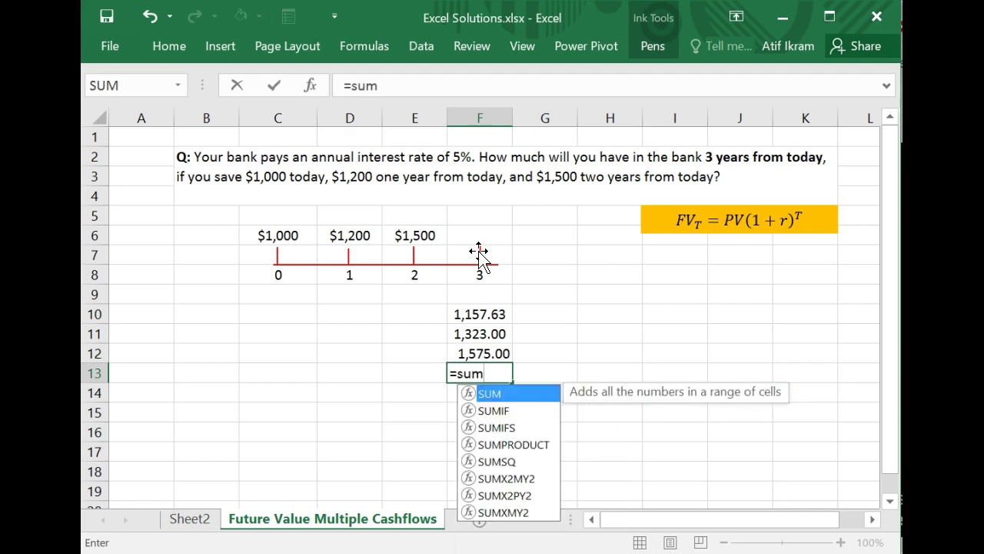
type("(")
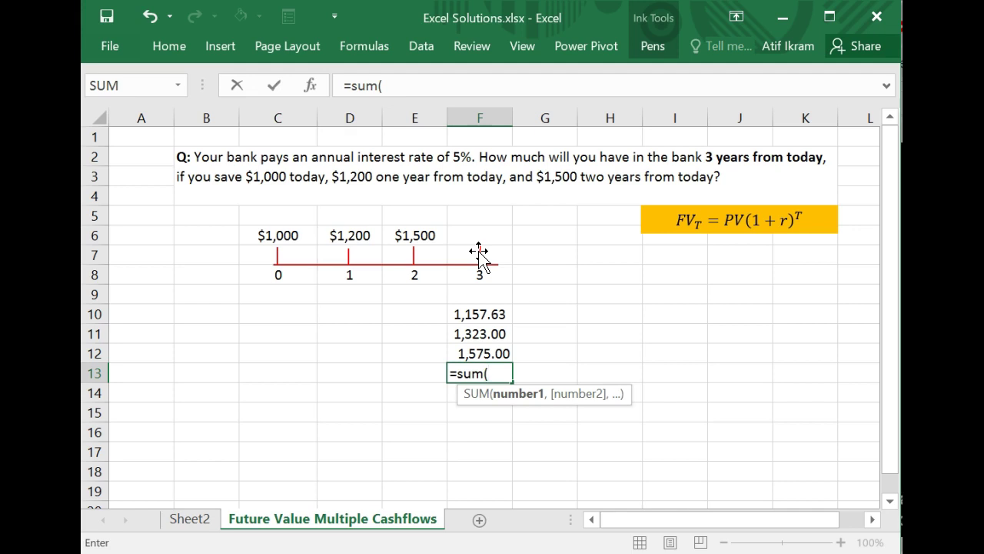
key("Up")
key("Up")
key("Up")
key("shift+Down")
key("shift+Down")
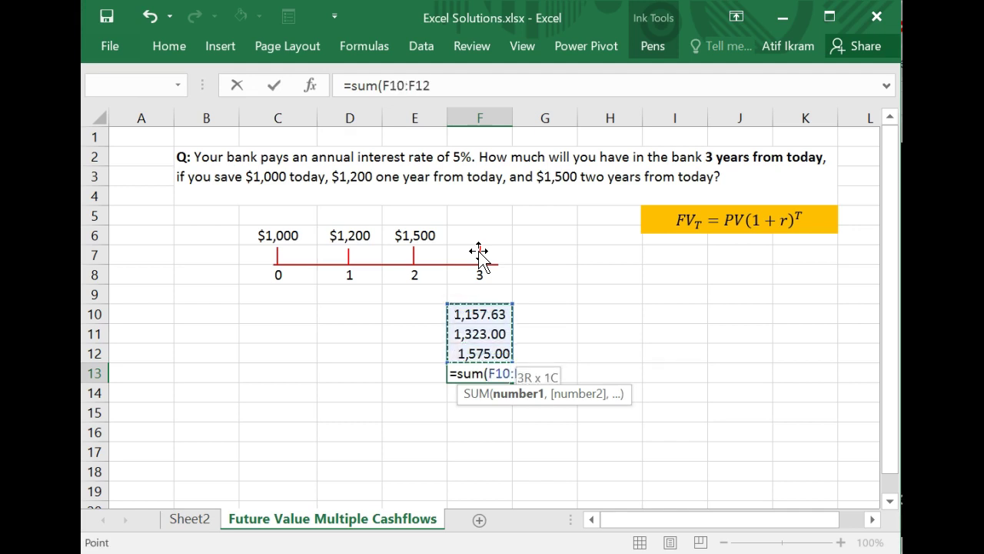
key("Return")
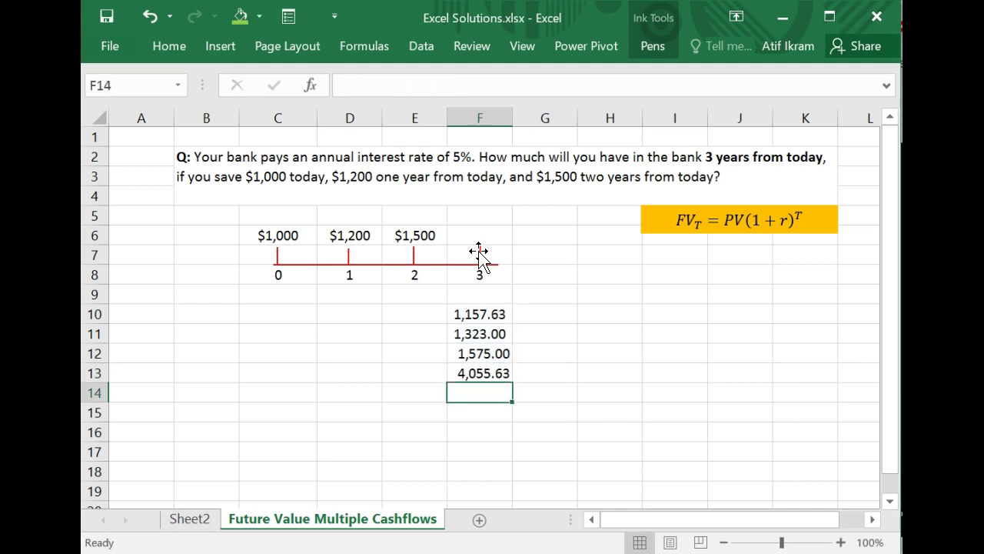